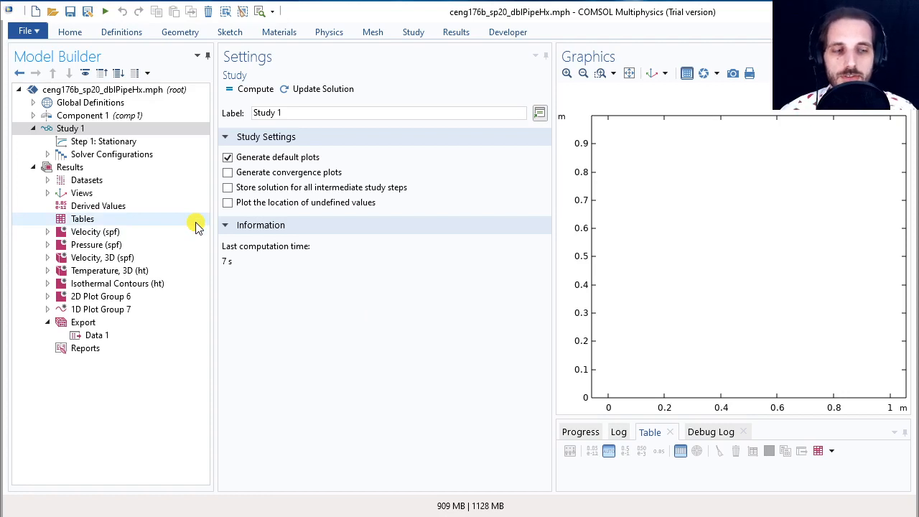
# Add a Parametric Sweep to Study 1 with the parameters T_etoh_in and T_h2o_in
pyautogui.rightClick(62, 130)
pyautogui.click(93, 176)
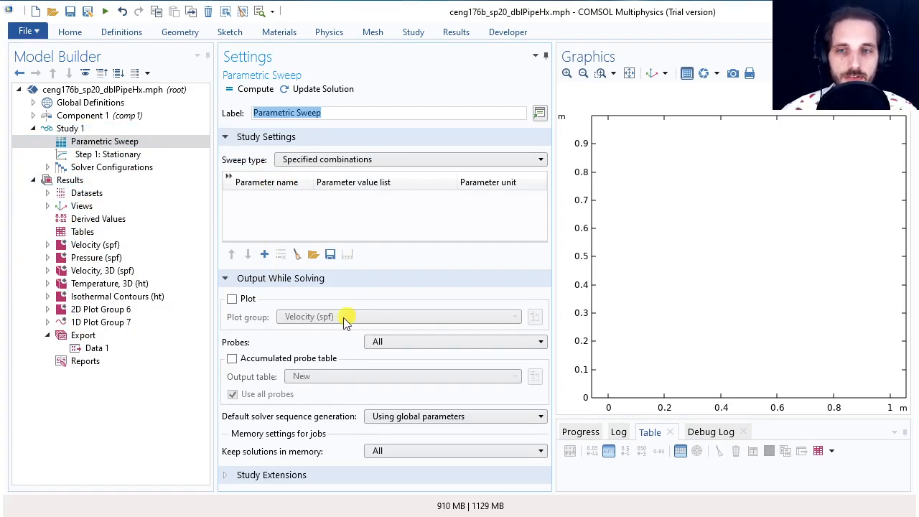
pyautogui.click(264, 255)
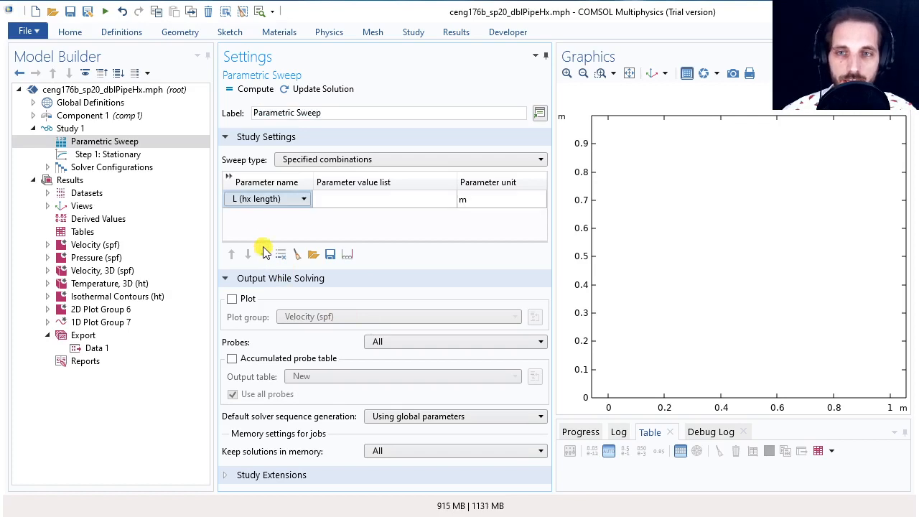
pyautogui.click(265, 254)
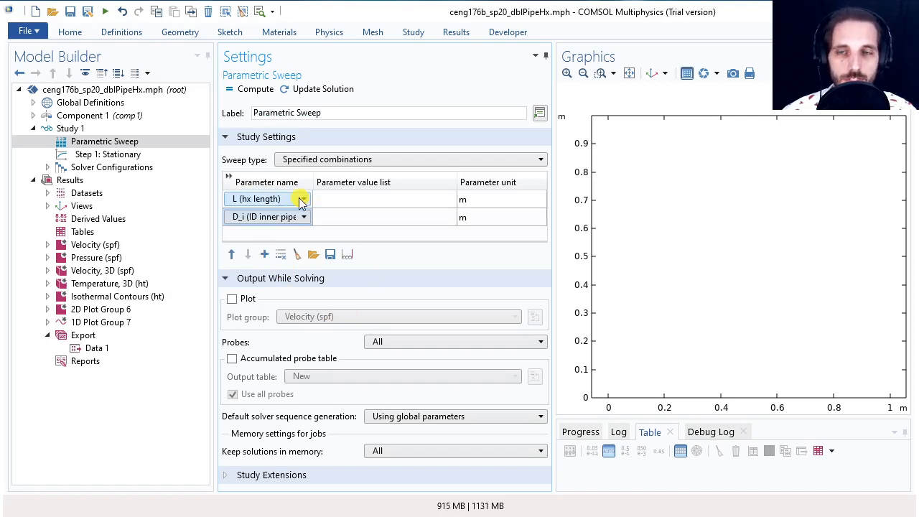
pyautogui.click(301, 201)
pyautogui.click(280, 283)
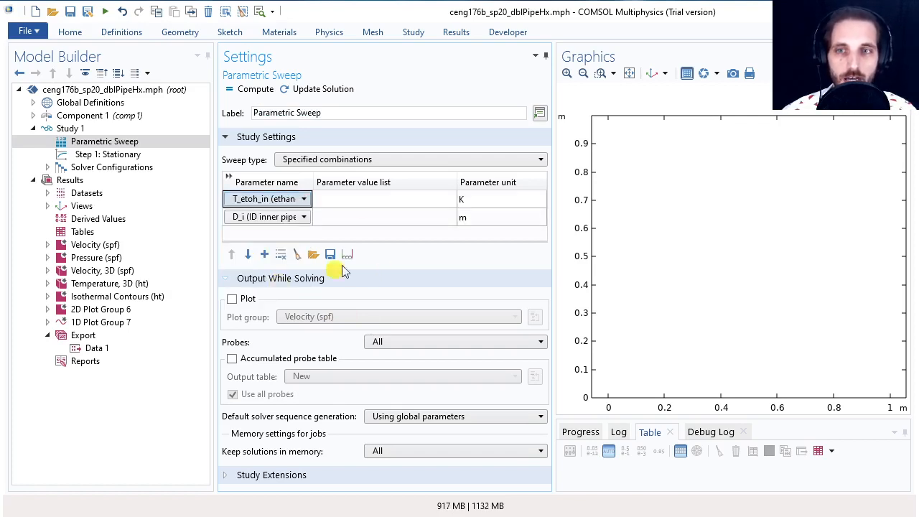
pyautogui.click(302, 217)
pyautogui.click(269, 316)
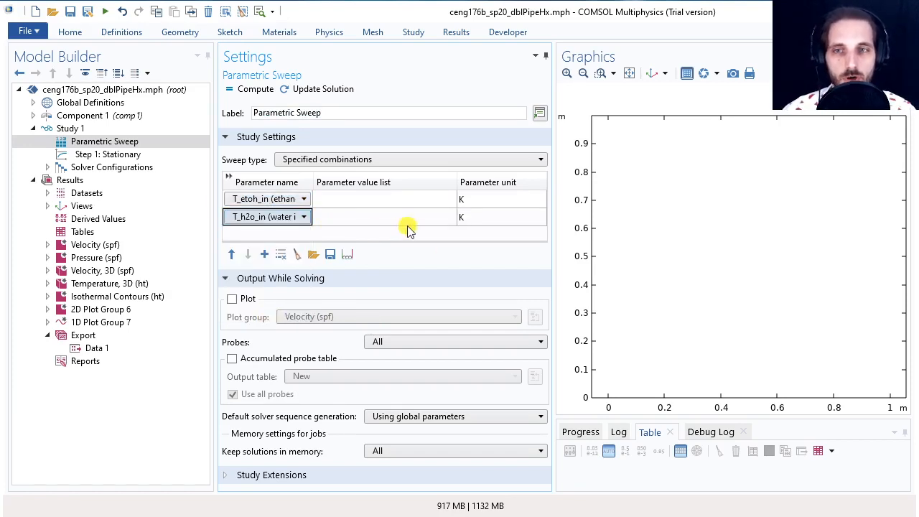
# Set the sweep value lists to 290,300 for T_etoh_in and 350,360 for T_h2o_in, in K
pyautogui.click(351, 204)
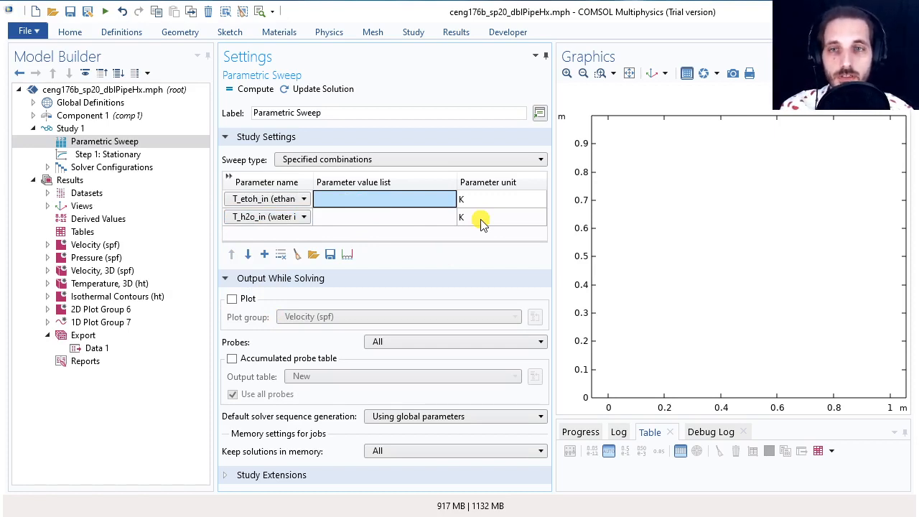
pyautogui.write('290,300')
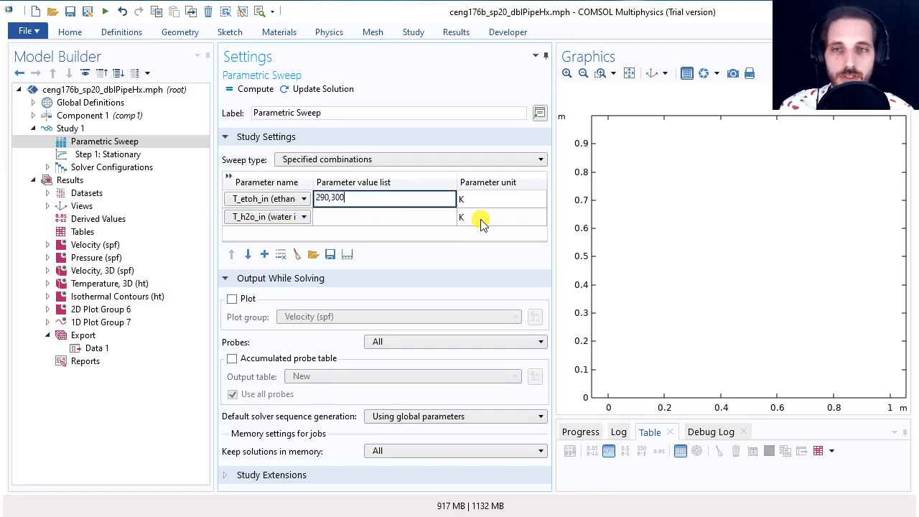
pyautogui.press('Tab')
pyautogui.press('Tab')
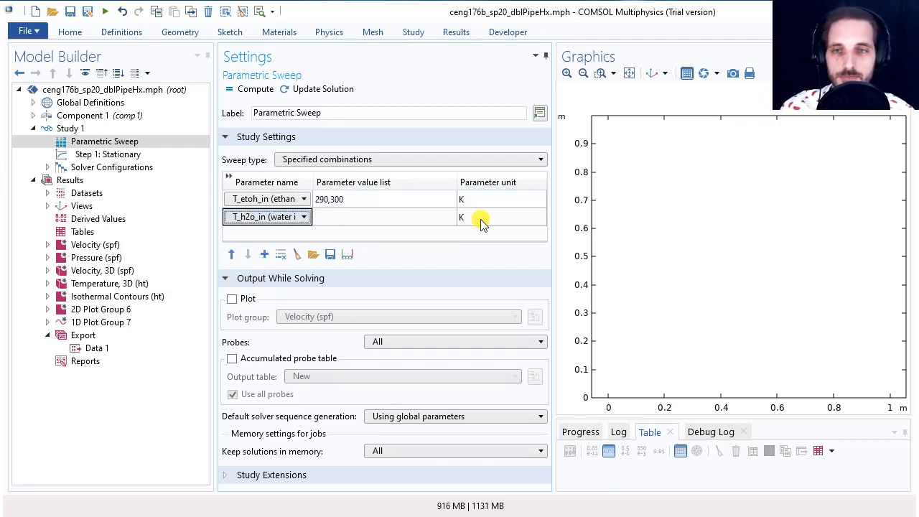
pyautogui.press('Tab')
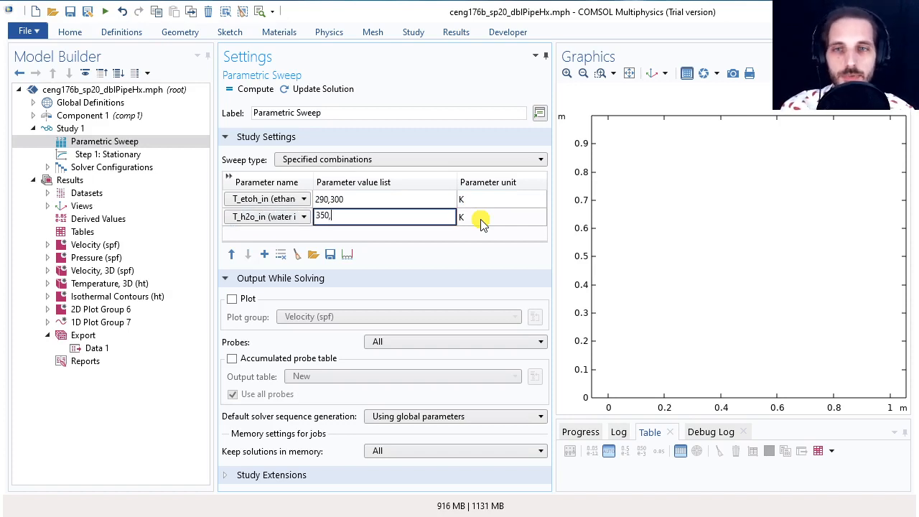
pyautogui.click(481, 220)
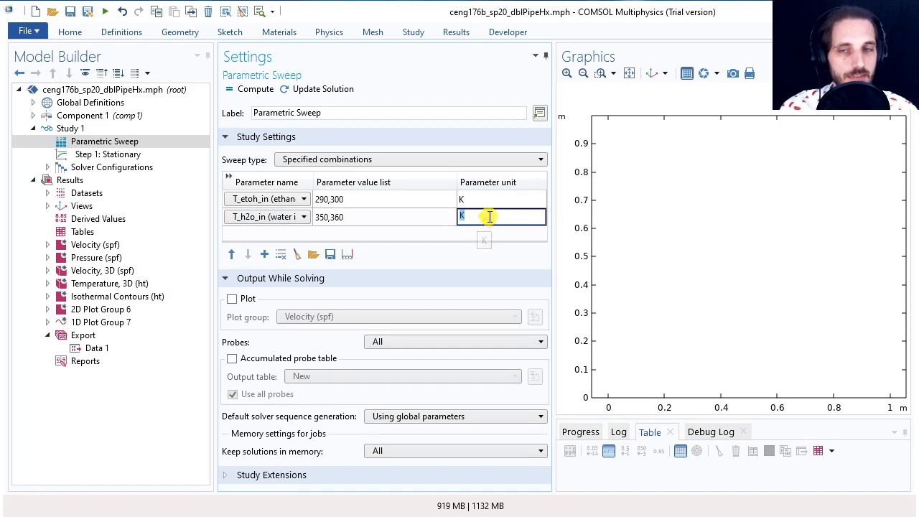
pyautogui.click(469, 235)
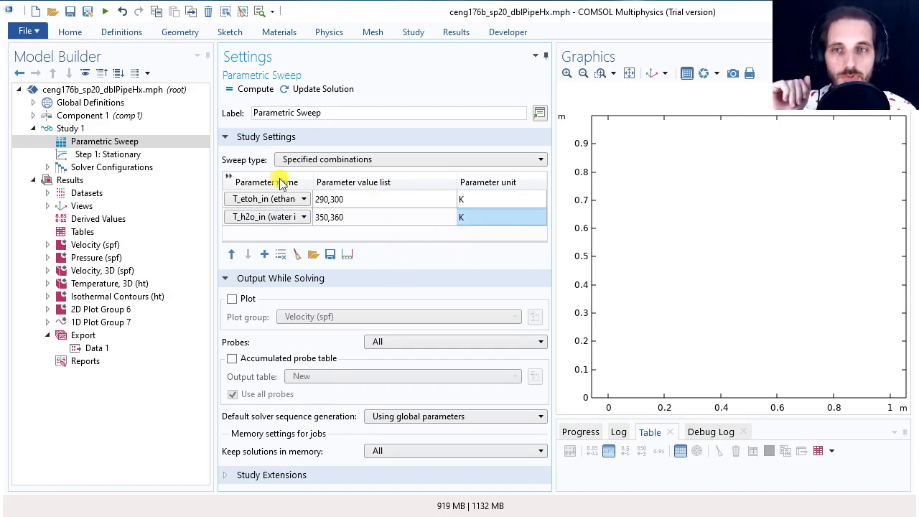
pyautogui.click(402, 159)
pyautogui.click(314, 175)
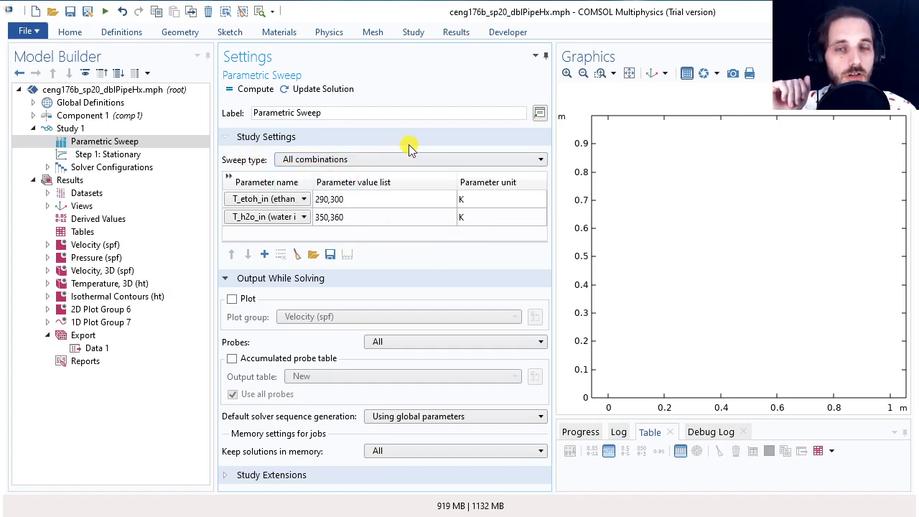
pyautogui.click(352, 160)
pyautogui.click(353, 188)
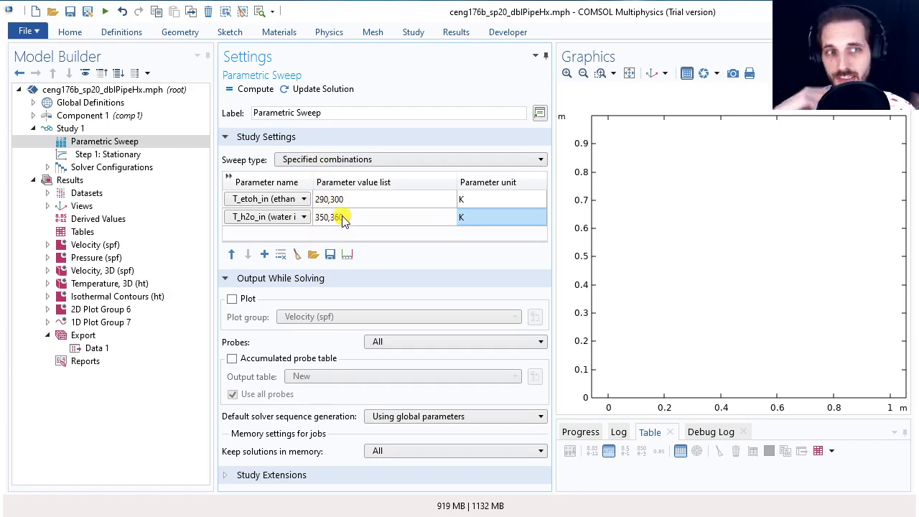
# Set the sweep type to All combinations and compute the study
pyautogui.click(354, 160)
pyautogui.click(355, 172)
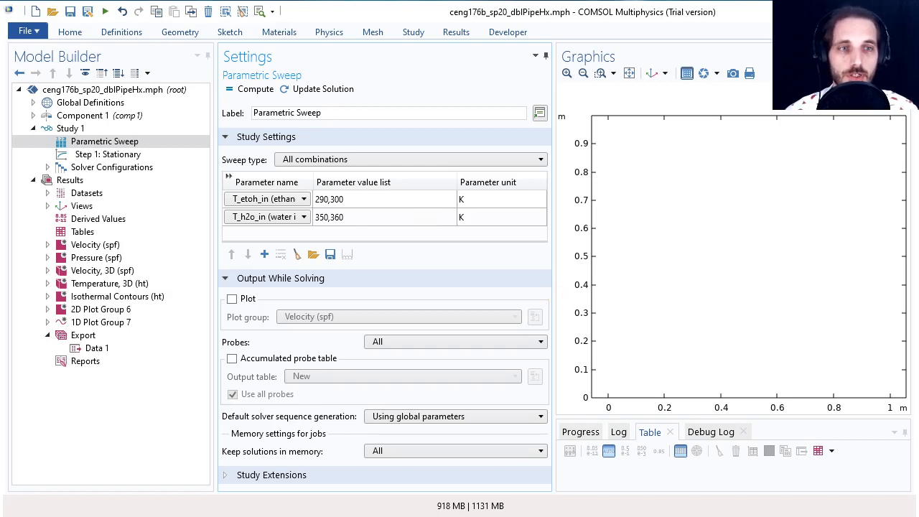
pyautogui.click(242, 94)
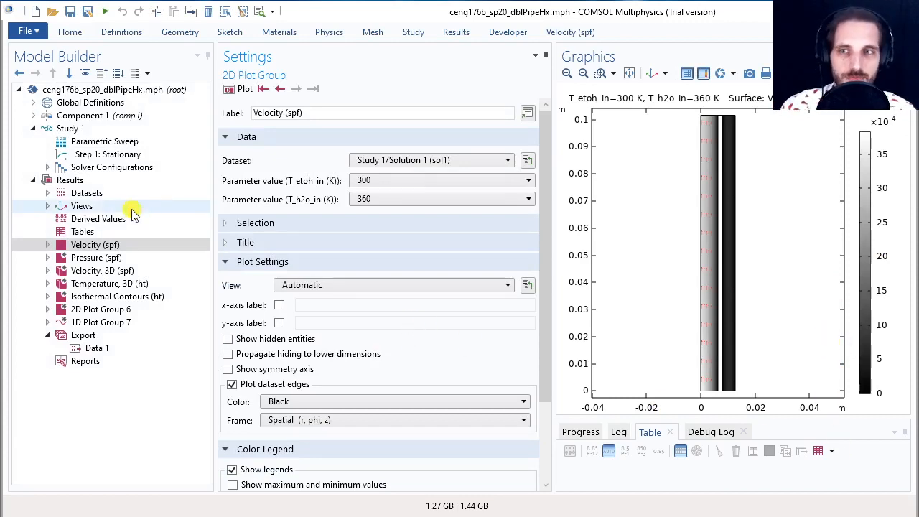
# Review the Results node and the Study 1 settings, including the last computation time
pyautogui.click(60, 181)
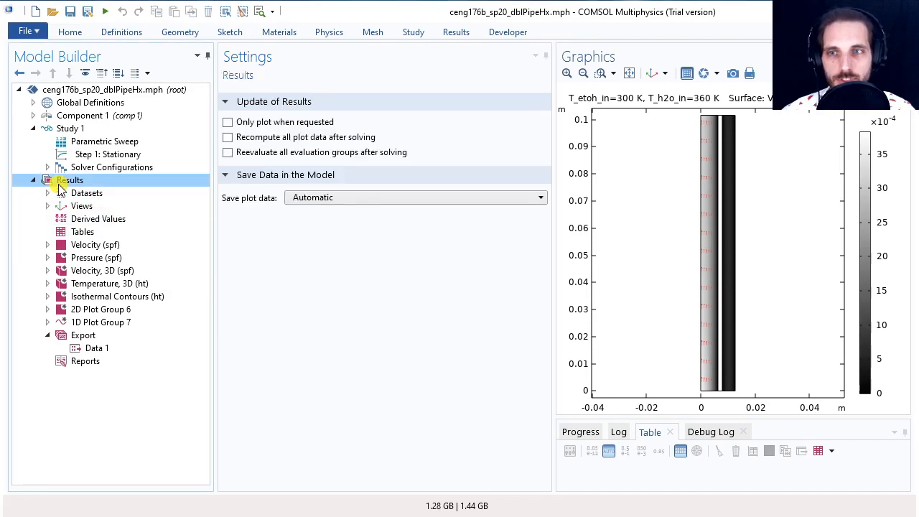
pyautogui.click(101, 170)
pyautogui.click(45, 128)
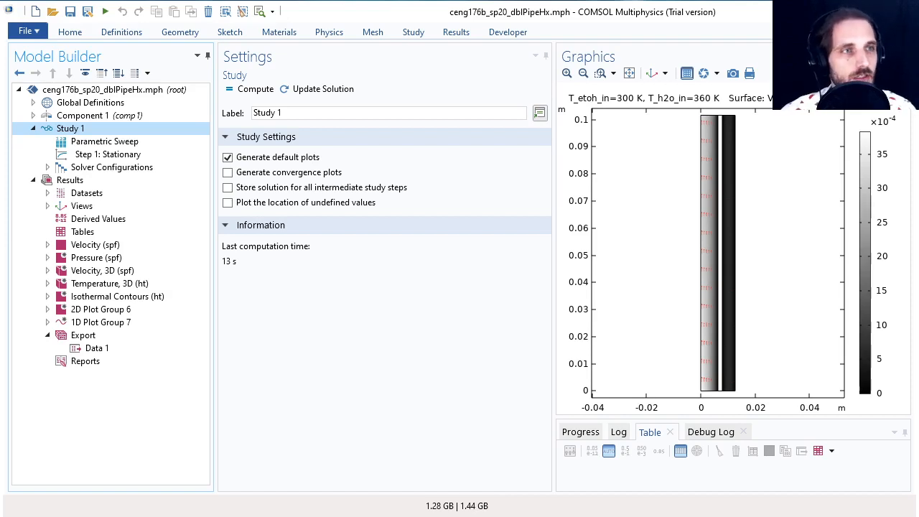
pyautogui.click(393, 377)
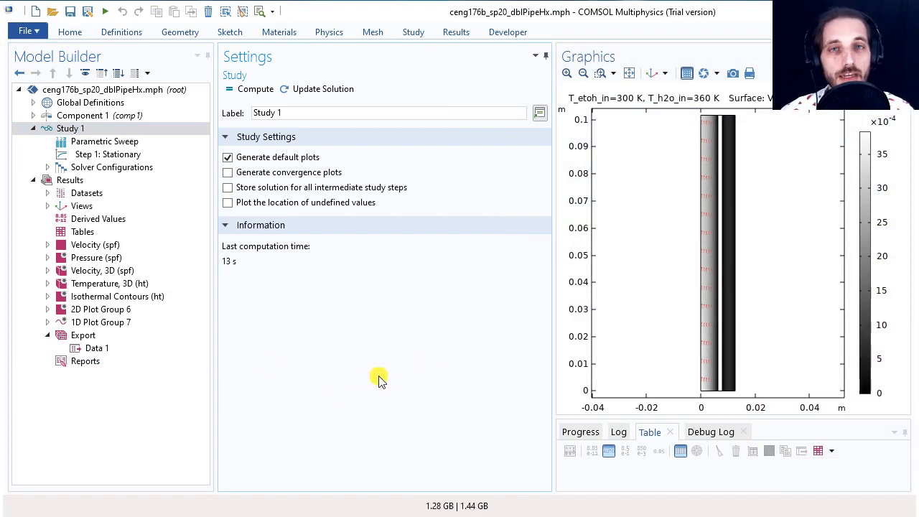
# Open the Data 1 export settings and check the available datasets, keeping Study 1/Solution 1 (sol1)
pyautogui.click(93, 349)
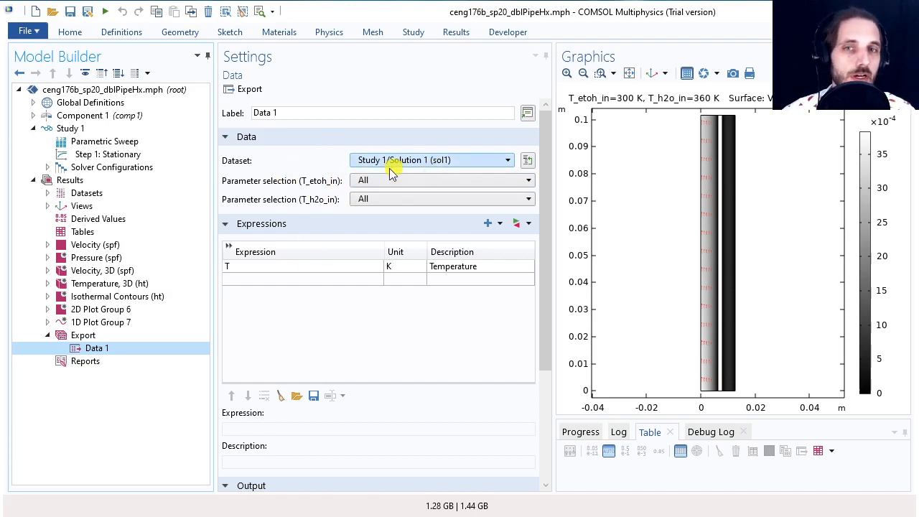
pyautogui.click(426, 161)
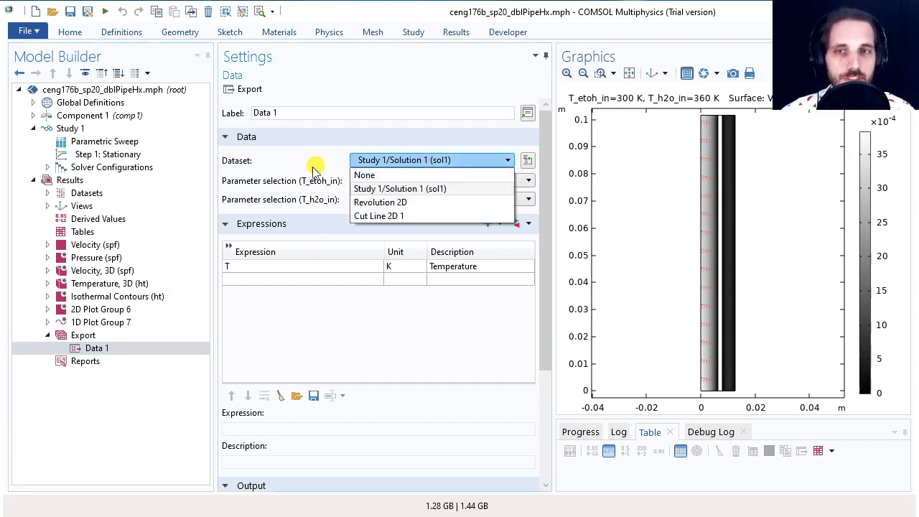
pyautogui.click(390, 189)
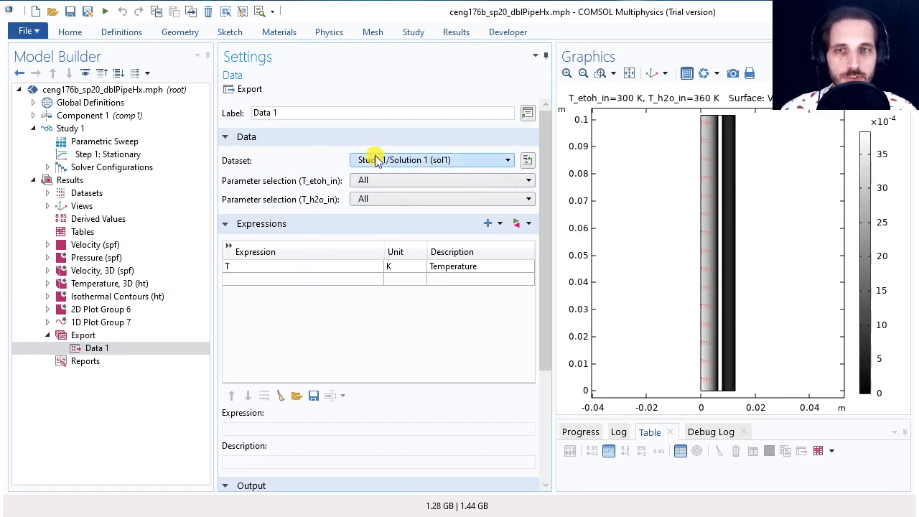
pyautogui.click(372, 161)
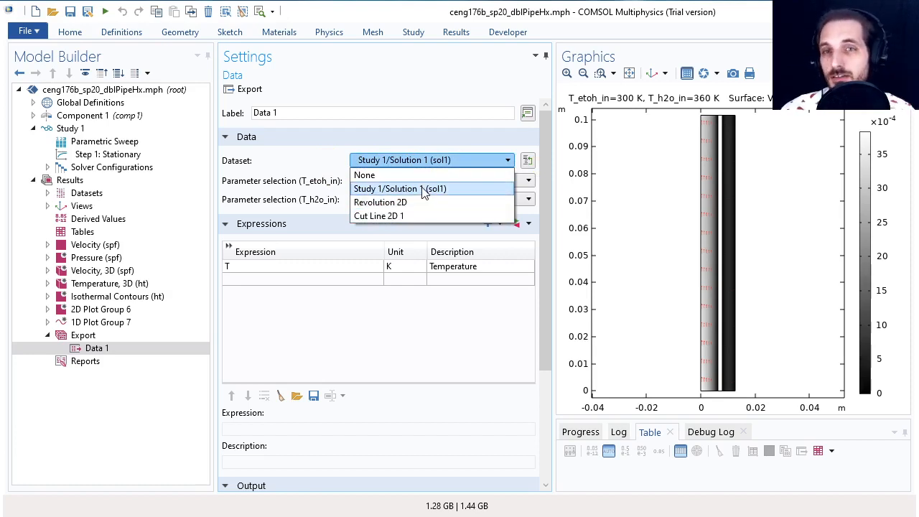
pyautogui.click(283, 156)
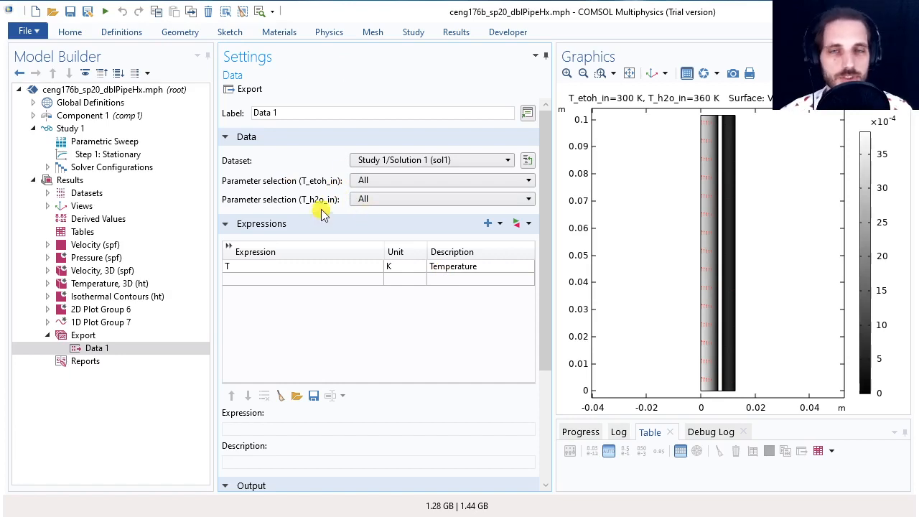
# Switch to the sweepSample workbook in Excel and examine the coordinate and temperature columns for each parameter combination
pyautogui.hotkey('alt', 'Tab')
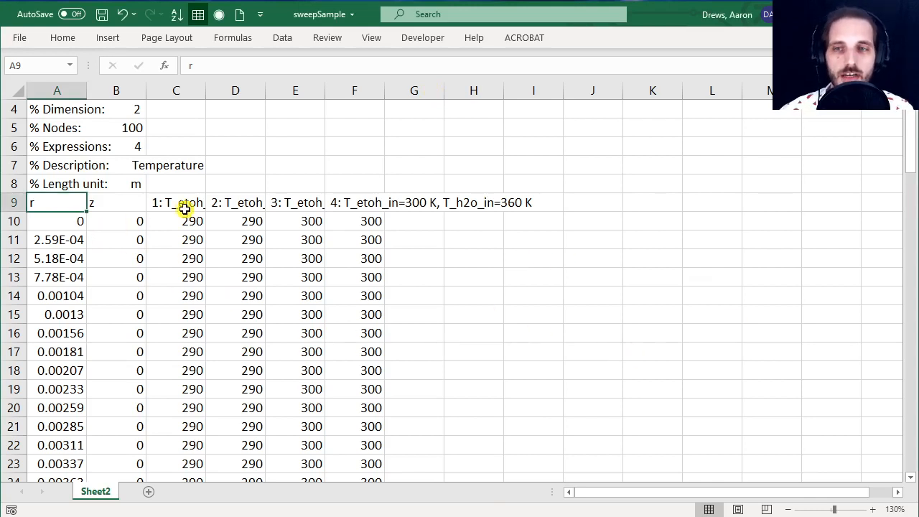
pyautogui.moveTo(76, 205); pyautogui.dragTo(160, 410)
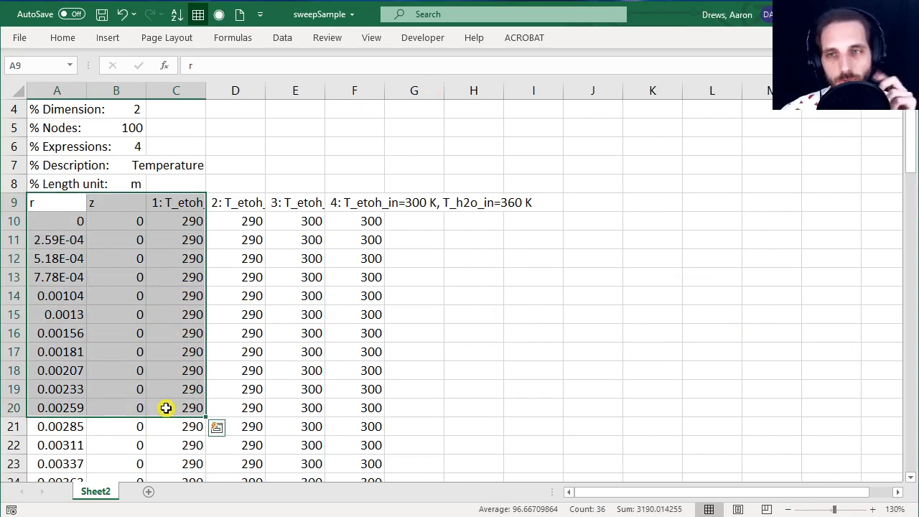
pyautogui.moveTo(176, 207); pyautogui.dragTo(179, 277)
pyautogui.moveTo(237, 206); pyautogui.dragTo(245, 258)
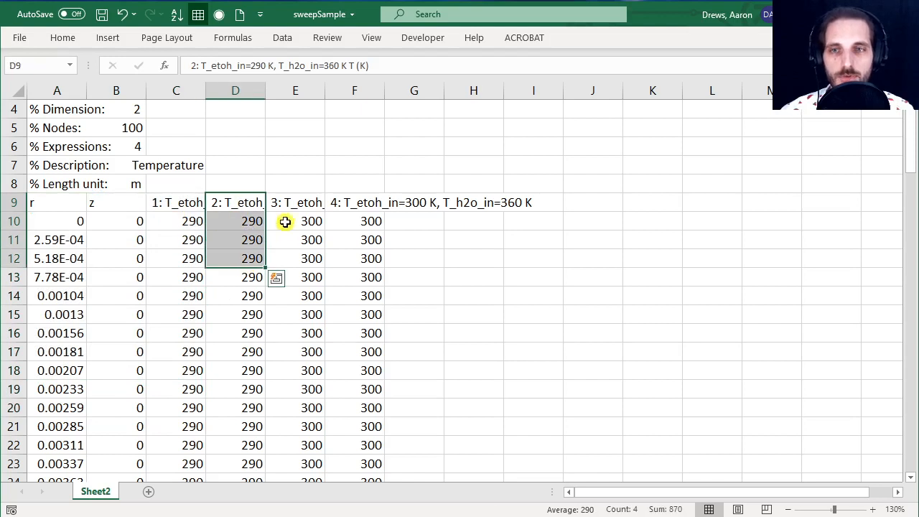
pyautogui.moveTo(295, 205); pyautogui.dragTo(305, 279)
pyautogui.moveTo(361, 205); pyautogui.dragTo(361, 281)
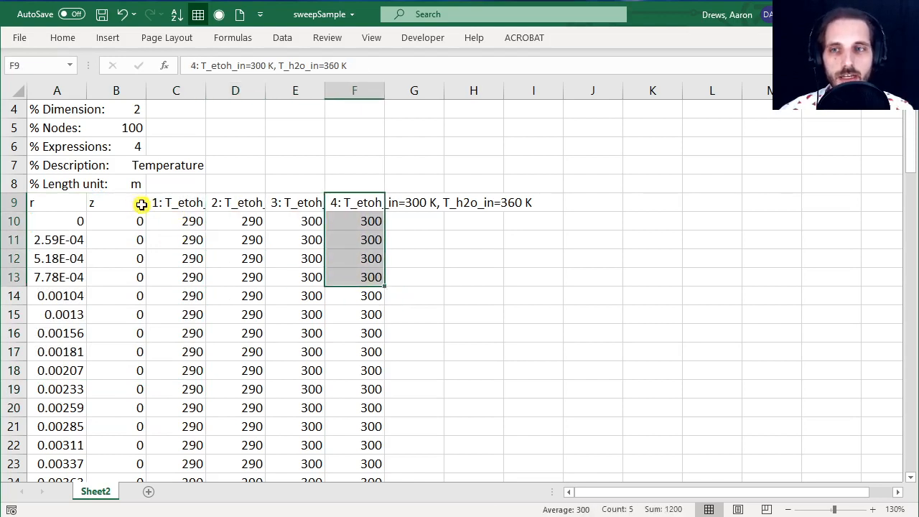
# Read the row 9 headers of columns C to F to identify each temperature column's T_etoh_in and T_h2o_in combination
pyautogui.click(180, 204)
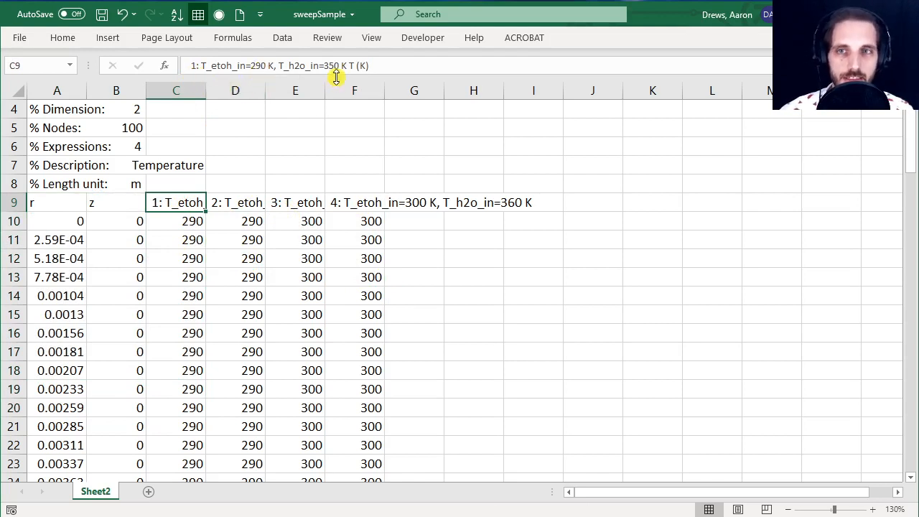
pyautogui.click(246, 201)
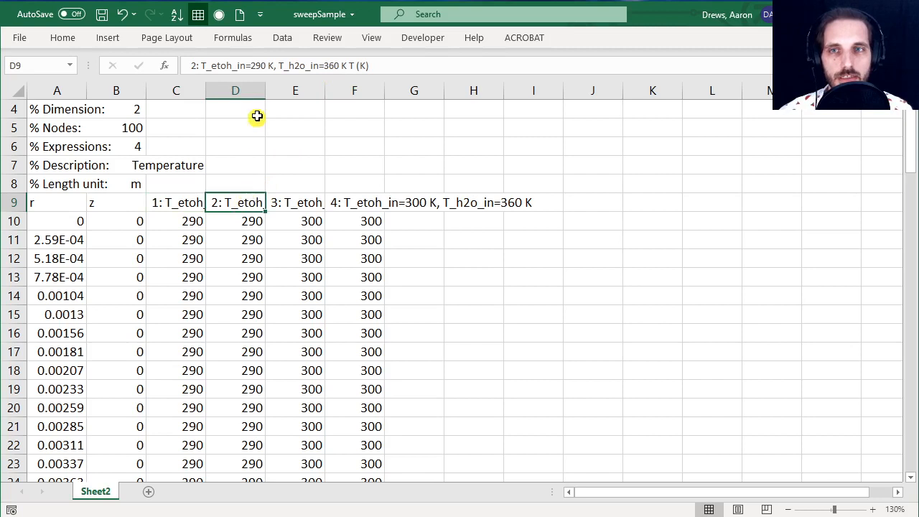
pyautogui.click(314, 204)
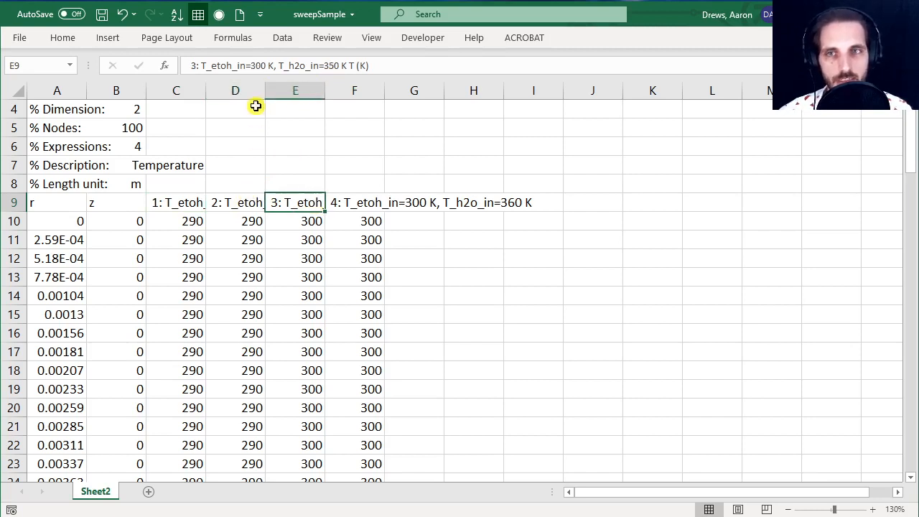
pyautogui.click(359, 206)
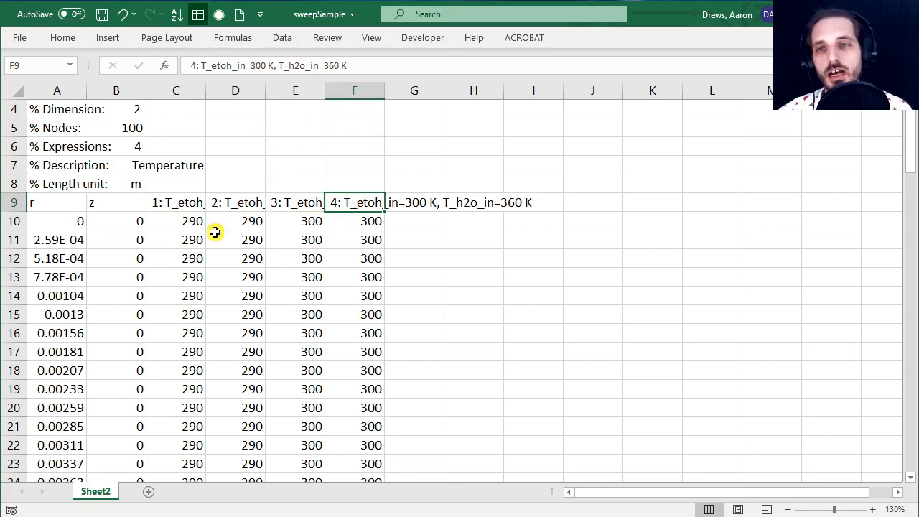
pyautogui.click(192, 221)
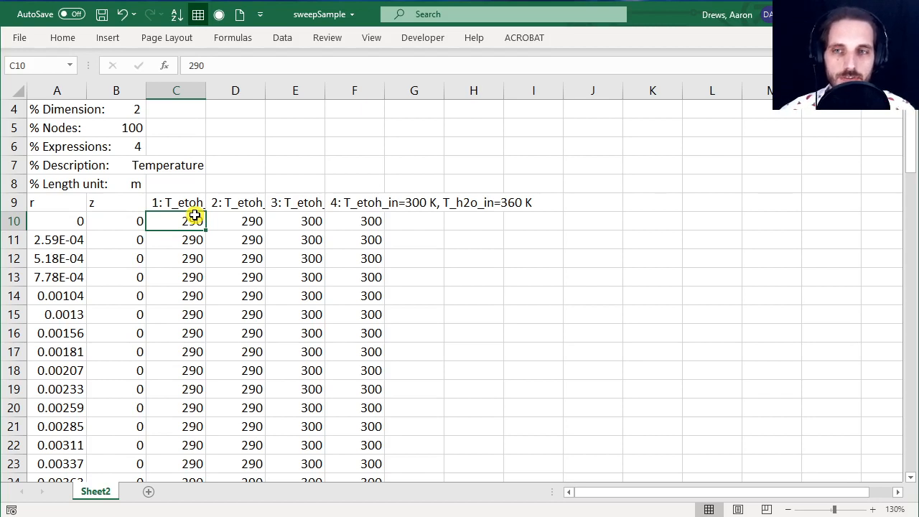
pyautogui.moveTo(165, 203); pyautogui.dragTo(690, 199)
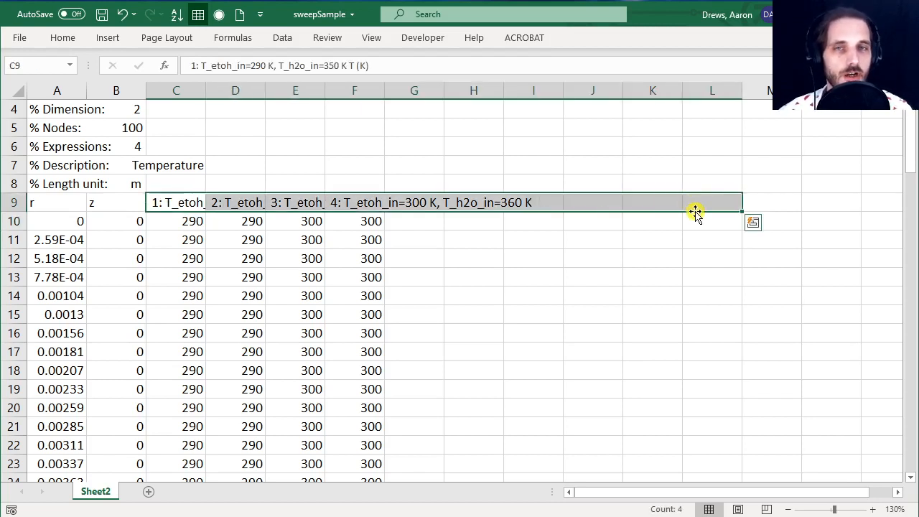